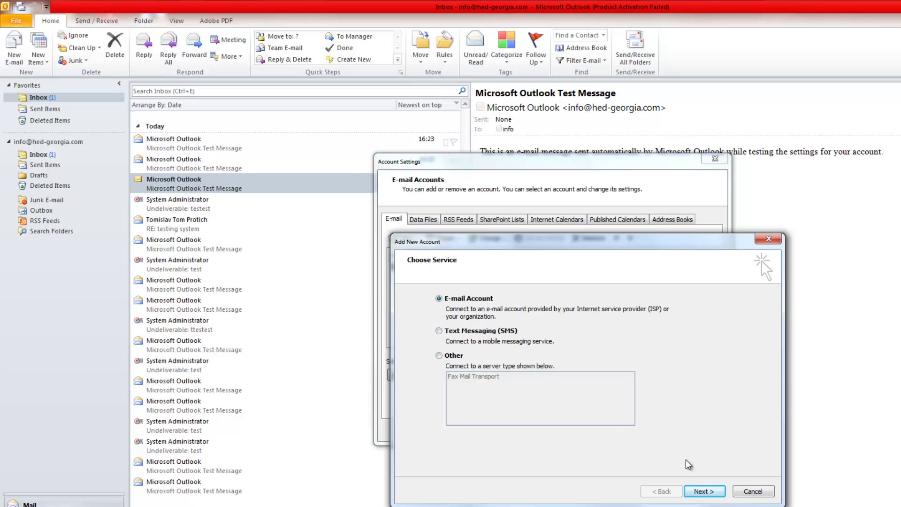
# Step: Enter the display name My Name and the account's e-mail address
pyautogui.click(704, 491)
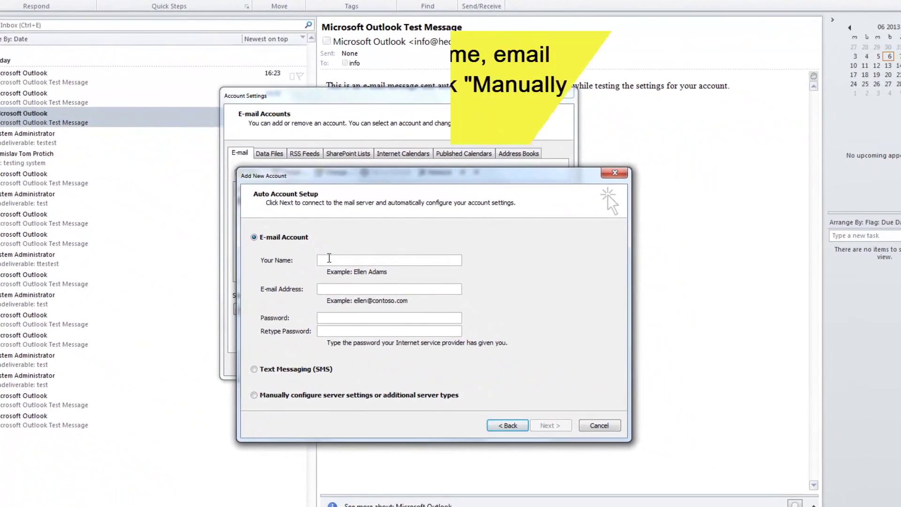
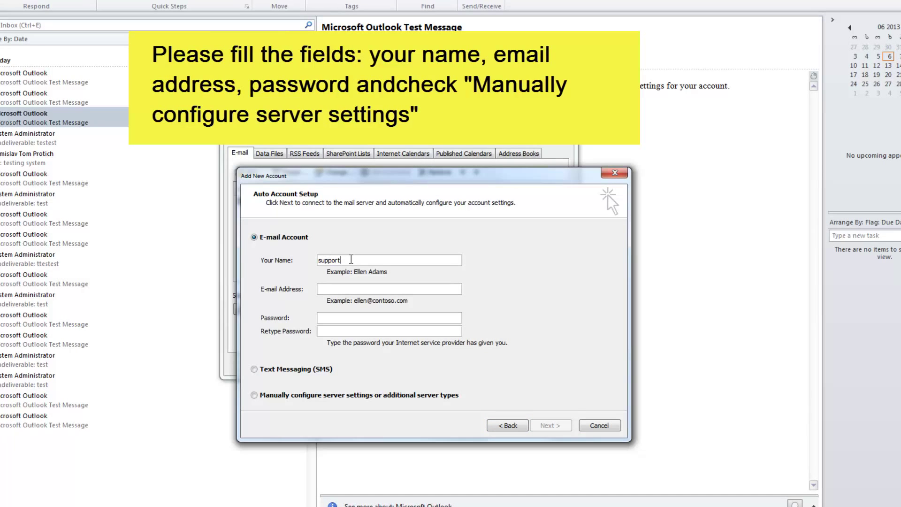
pyautogui.doubleClick(352, 260)
pyautogui.write('My Name')
pyautogui.click(368, 289)
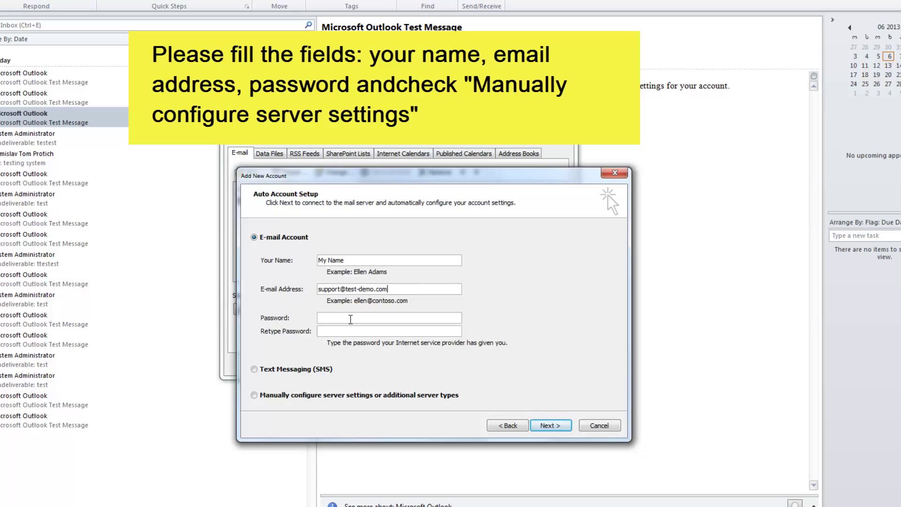
# Step: Enter the account password and retype it to confirm
pyautogui.click(348, 319)
pyautogui.write('*****************')
pyautogui.click(350, 331)
pyautogui.write('****************')
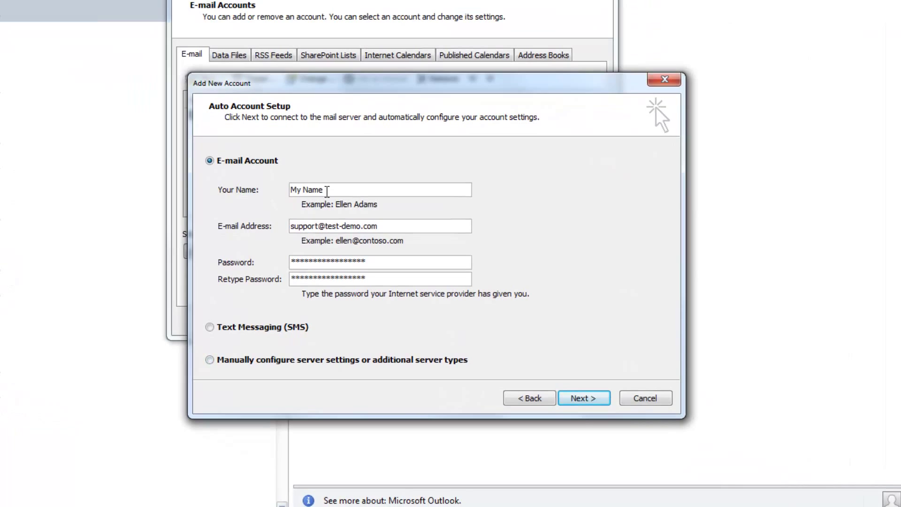
# Step: Choose to manually configure server settings instead of automatic setup
pyautogui.moveTo(327, 191); pyautogui.dragTo(255, 187)
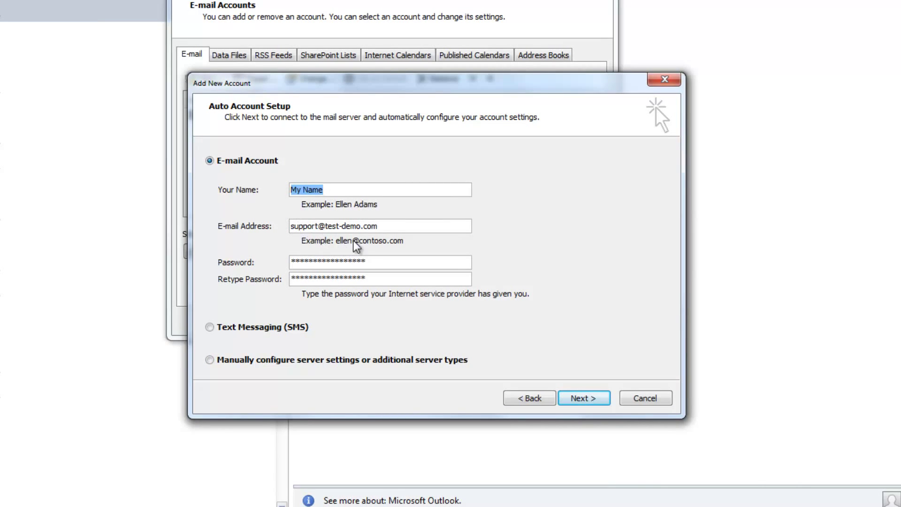
pyautogui.moveTo(396, 226); pyautogui.dragTo(263, 196)
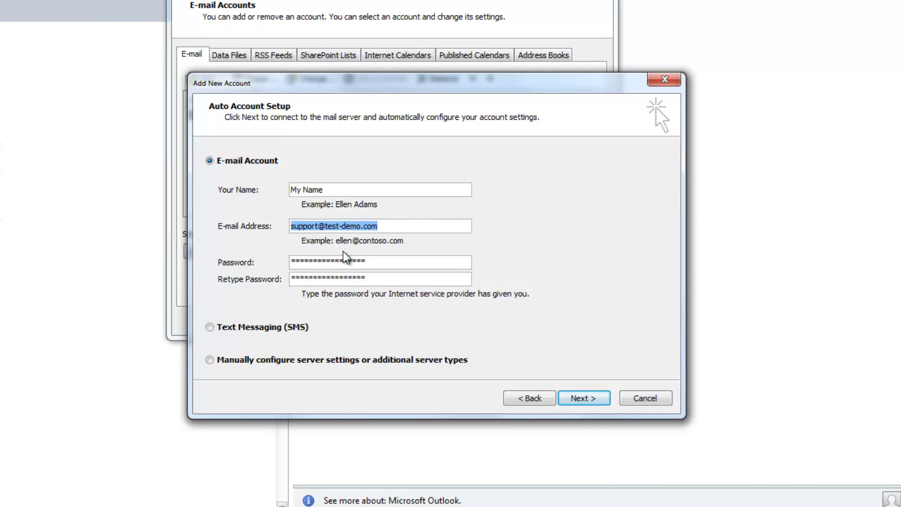
pyautogui.click(383, 279)
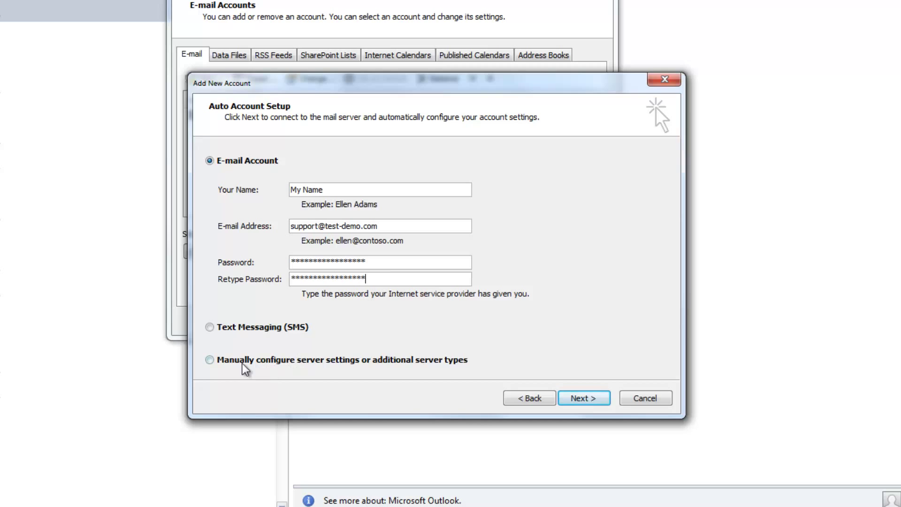
pyautogui.click(210, 361)
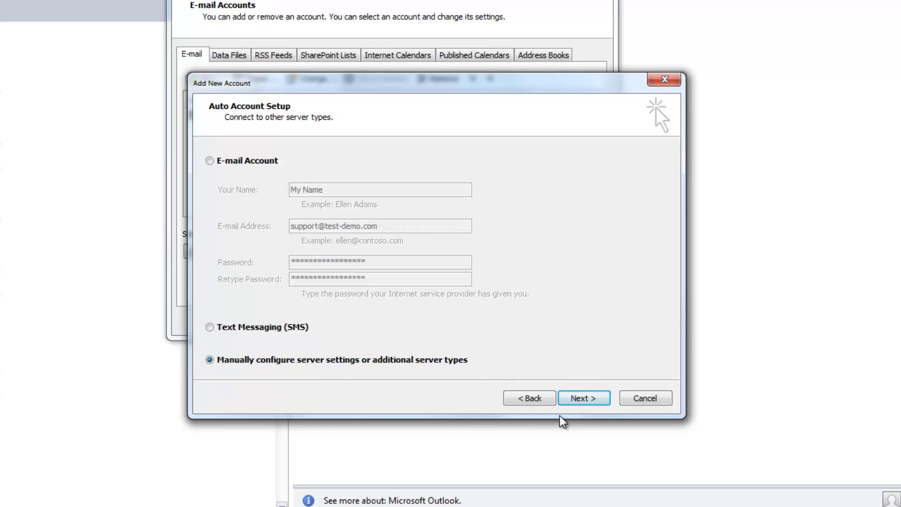
# Step: Choose the Internet E-mail (POP or IMAP) service and continue to its settings page
pyautogui.click(573, 401)
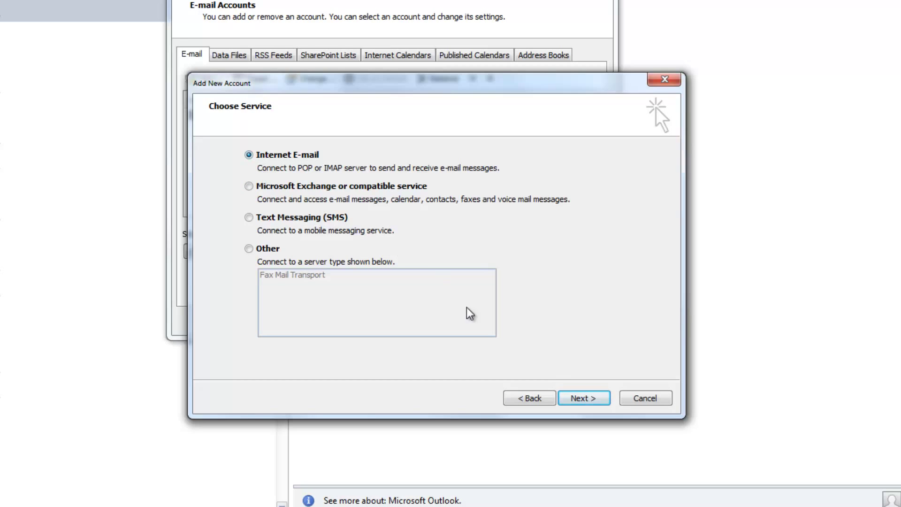
pyautogui.click(583, 398)
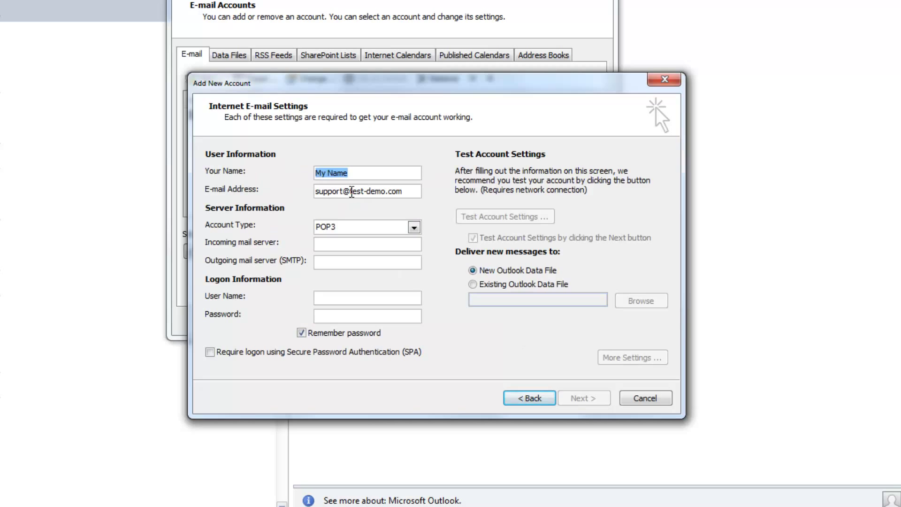
# Step: Set both the incoming and outgoing mail servers to mail.test-demo.com
pyautogui.moveTo(352, 192); pyautogui.dragTo(406, 196)
pyautogui.hotkey('ctrl', 'c')
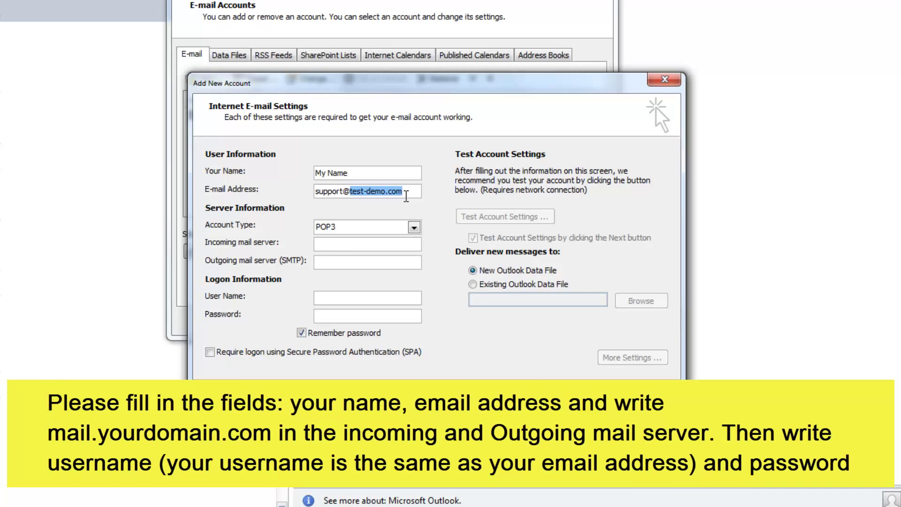
pyautogui.click(344, 240)
pyautogui.write('mail.')
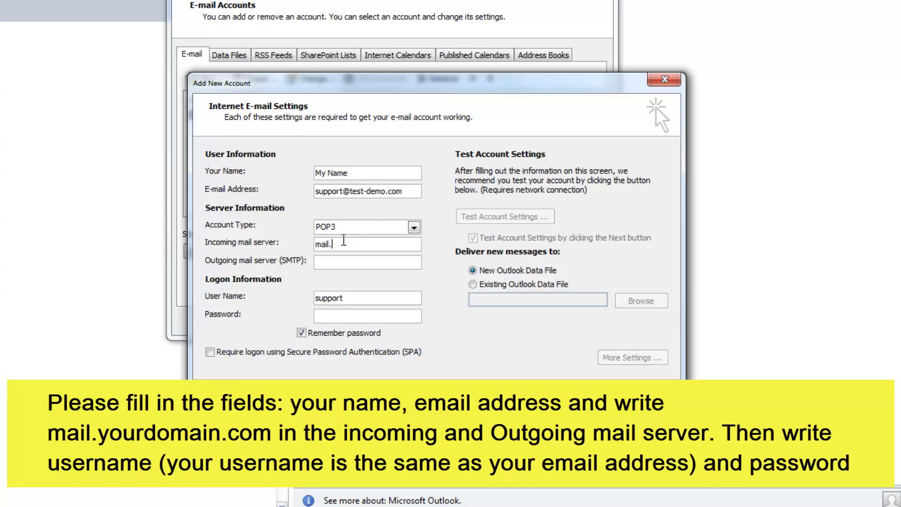
pyautogui.hotkey('ctrl', 'v')
pyautogui.click(323, 261)
pyautogui.write('mail.')
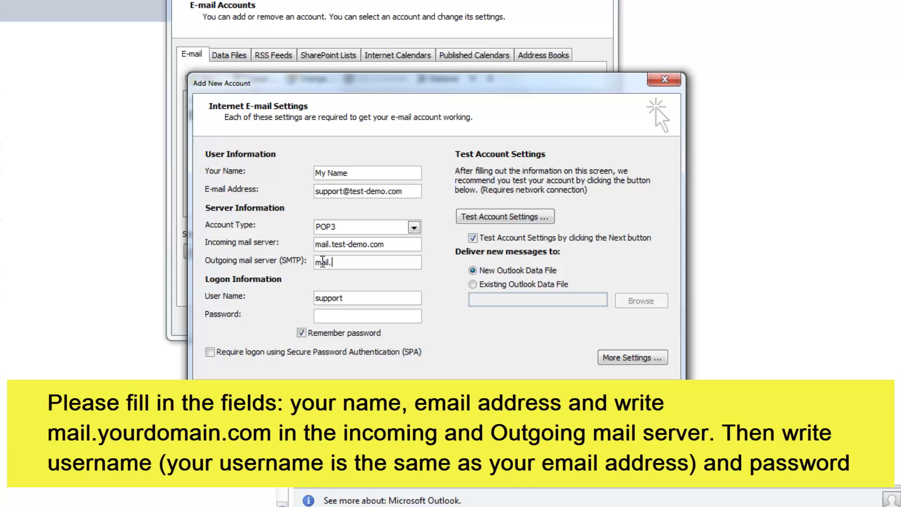
pyautogui.hotkey('ctrl', 'v')
# Step: Complete the user name as the full e-mail address and enter the logon password
pyautogui.click(354, 298)
pyautogui.write('@')
pyautogui.hotkey('ctrl', 'v')
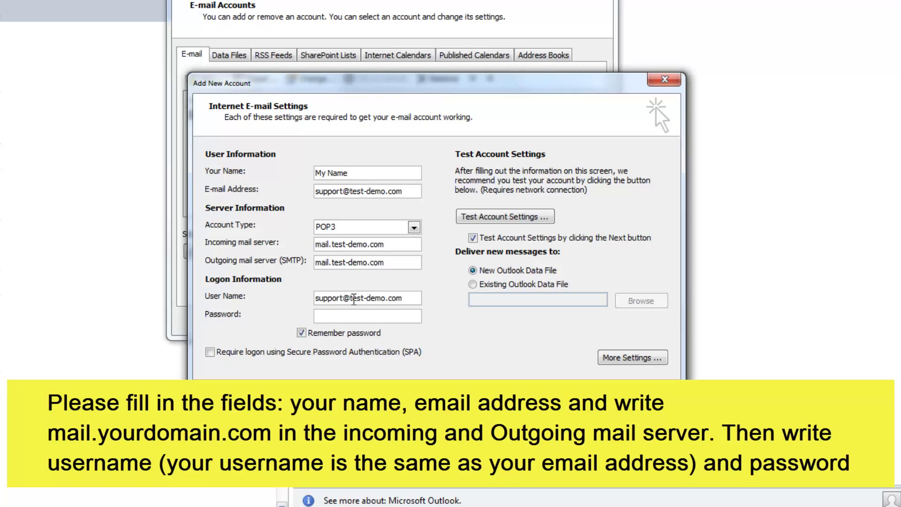
pyautogui.click(330, 319)
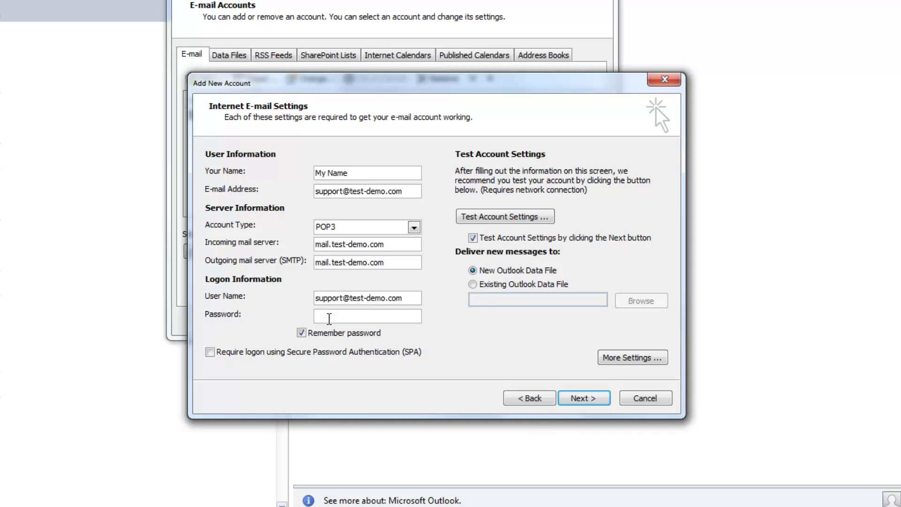
pyautogui.write('*******************')
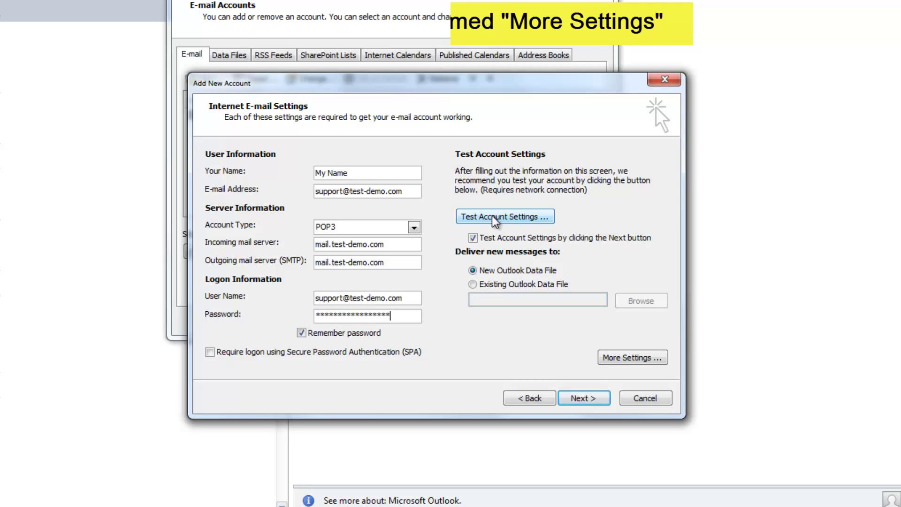
# Step: In More Settings, require SMTP authentication using the incoming server's settings
pyautogui.click(620, 358)
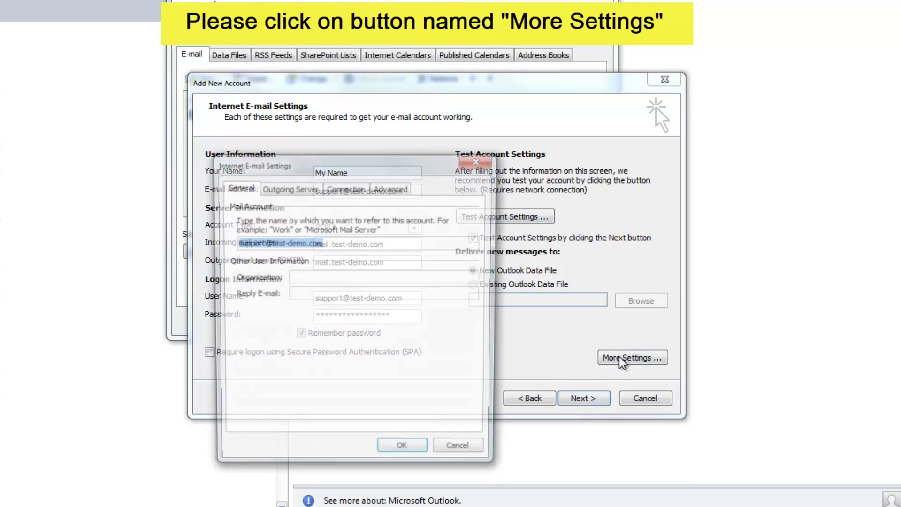
pyautogui.click(277, 183)
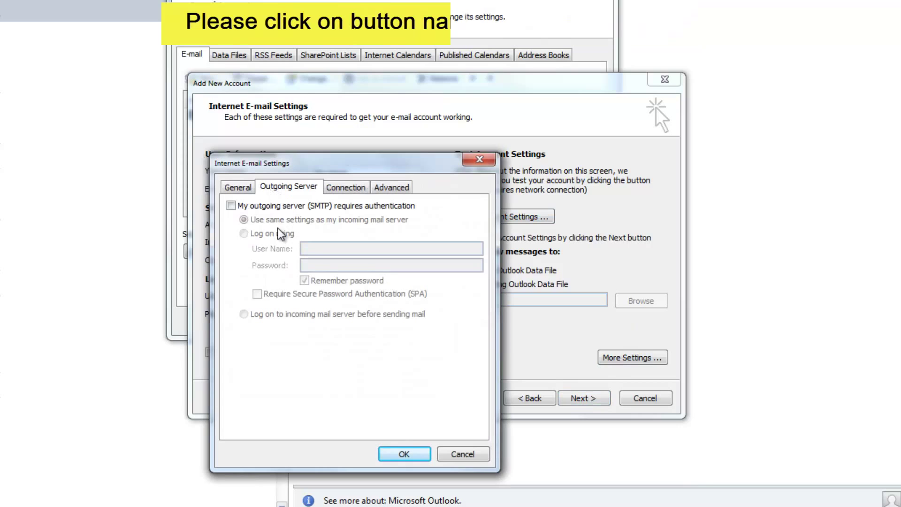
pyautogui.click(231, 206)
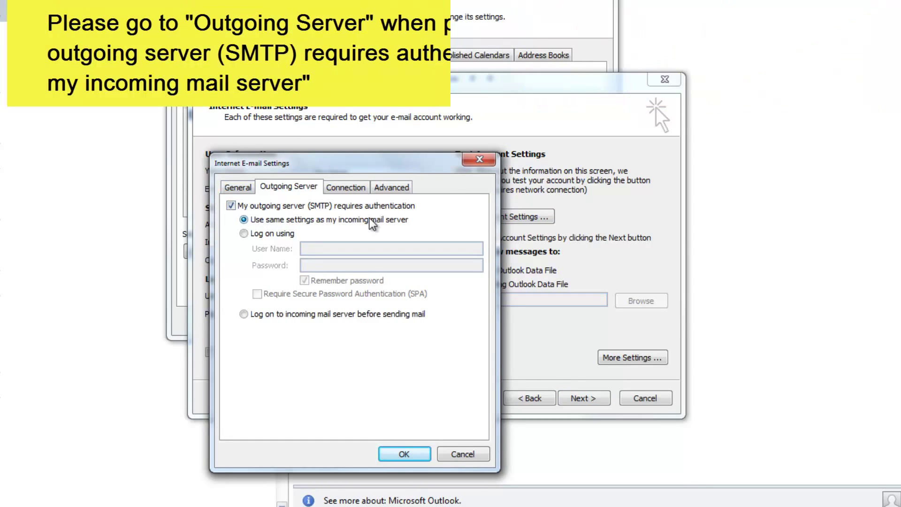
pyautogui.click(383, 187)
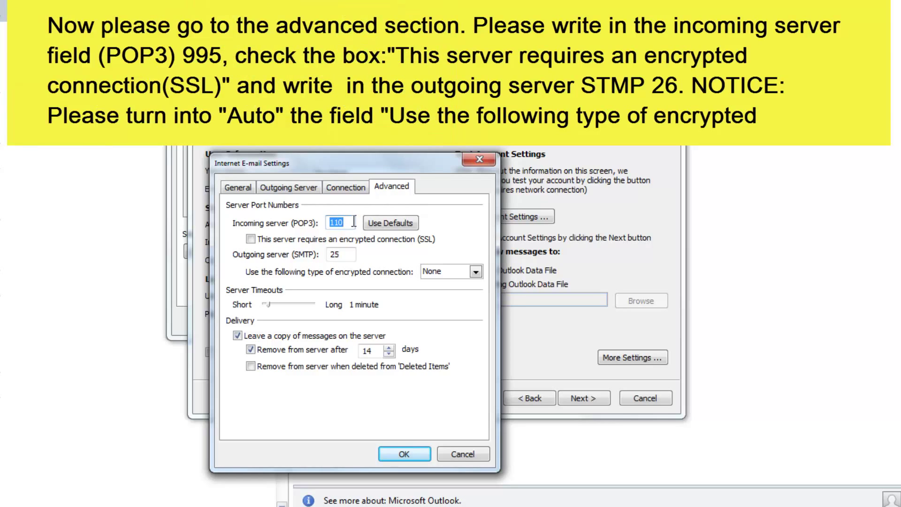
# Step: Set POP3 port 995 with SSL, SMTP port 26 with Auto encryption, and save
pyautogui.write('995')
pyautogui.click(251, 238)
pyautogui.moveTo(334, 254); pyautogui.dragTo(348, 256)
pyautogui.write('6')
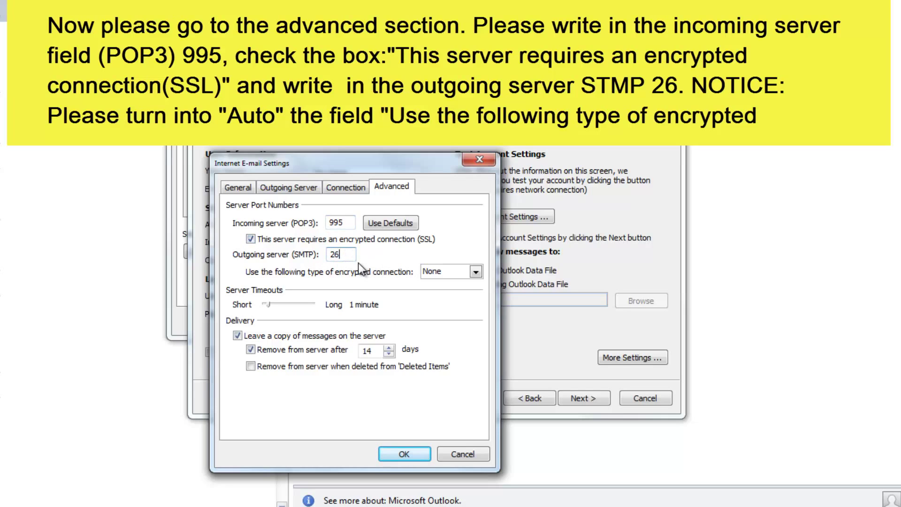
pyautogui.click(446, 271)
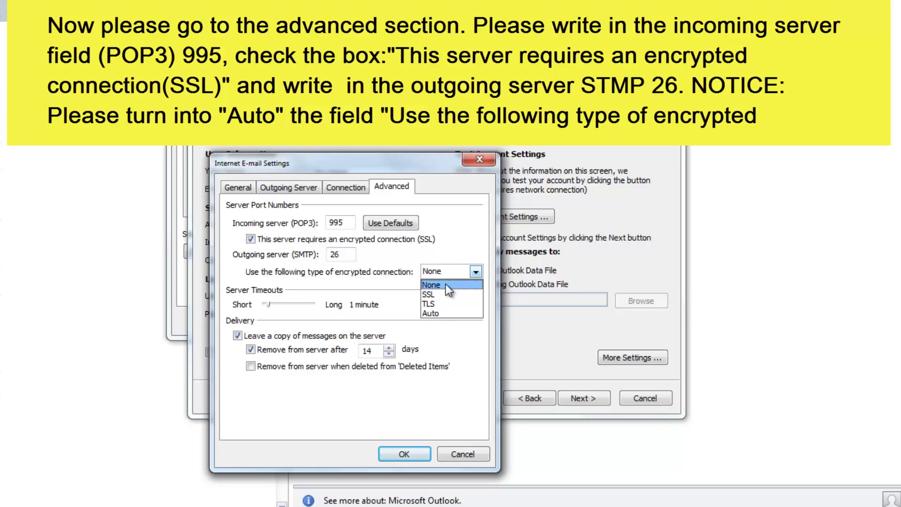
pyautogui.click(450, 314)
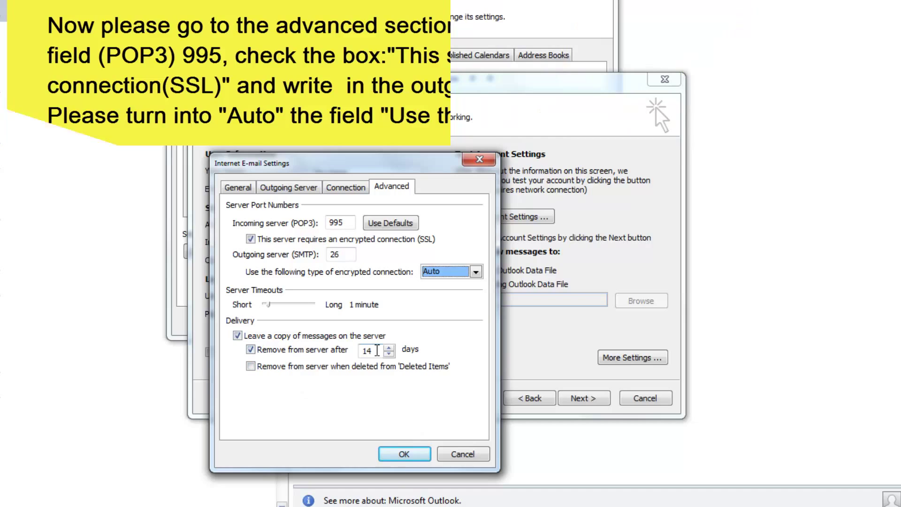
pyautogui.click(404, 455)
pyautogui.click(404, 455)
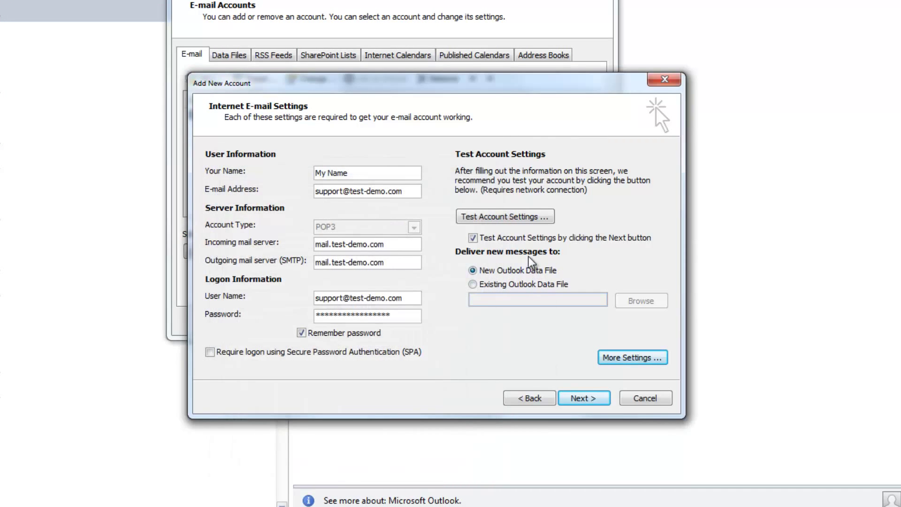
# Step: Run the account test, accept the unverified certificate, and finish adding the account
pyautogui.click(573, 393)
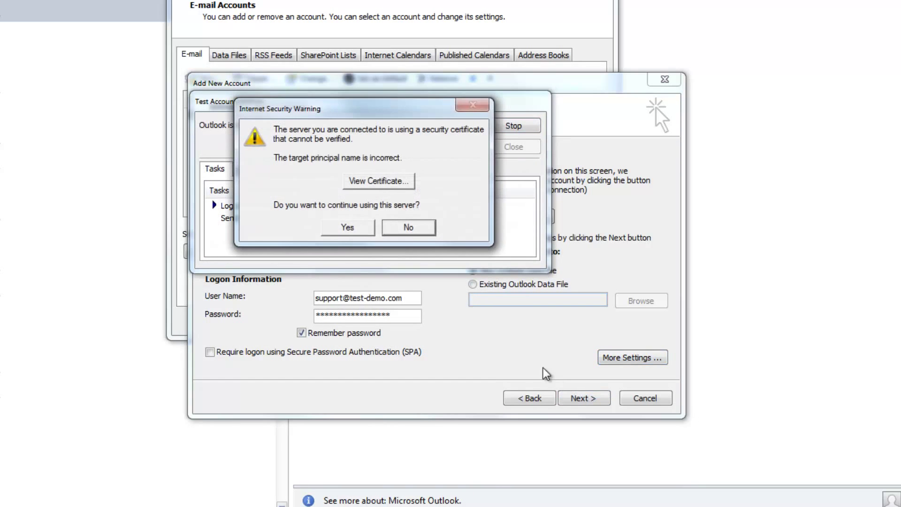
pyautogui.click(367, 227)
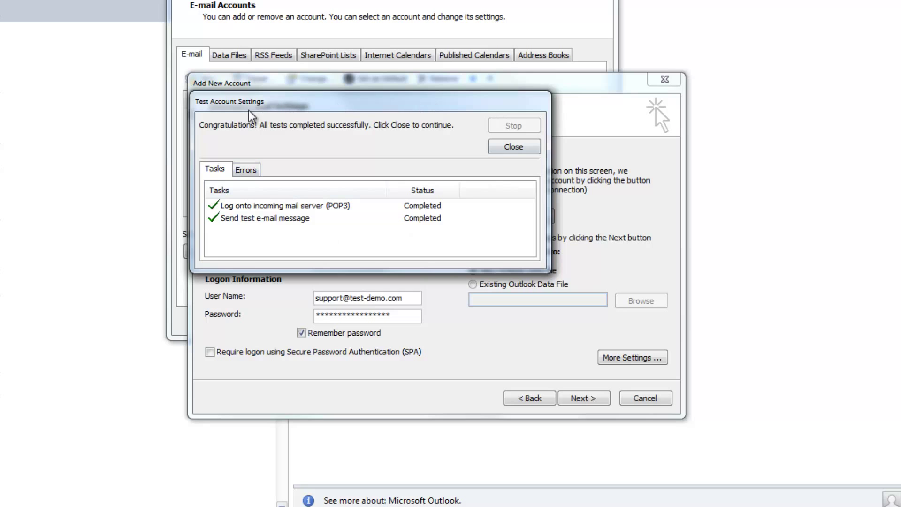
pyautogui.click(514, 147)
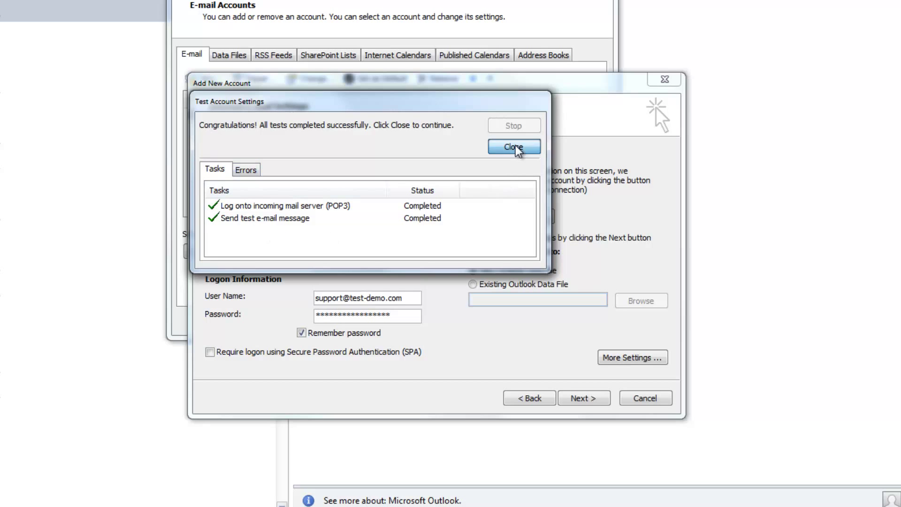
pyautogui.click(584, 398)
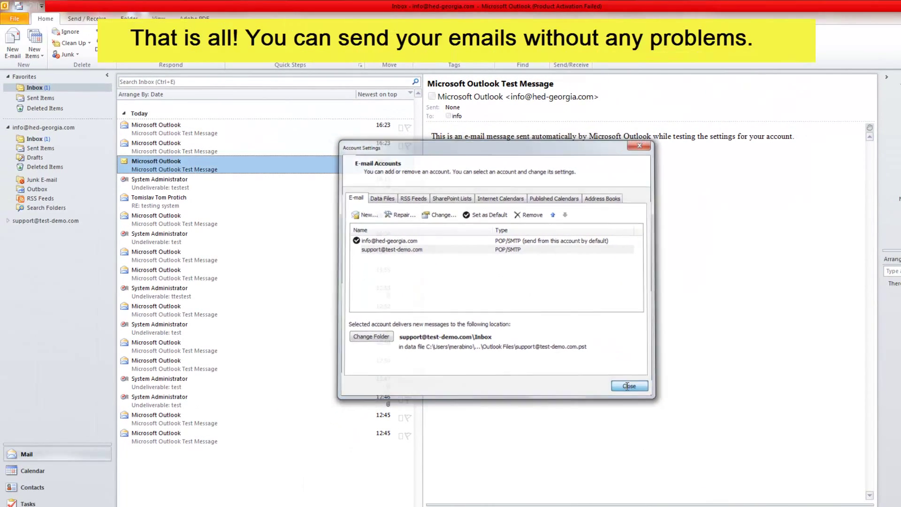
# Step: Close Account Settings and view the newest message in the main account's Inbox
pyautogui.click(631, 387)
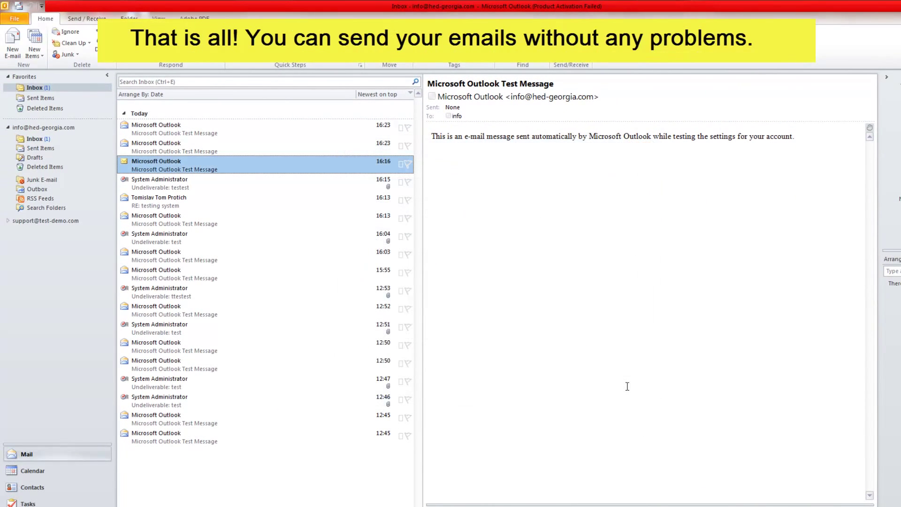
pyautogui.click(34, 138)
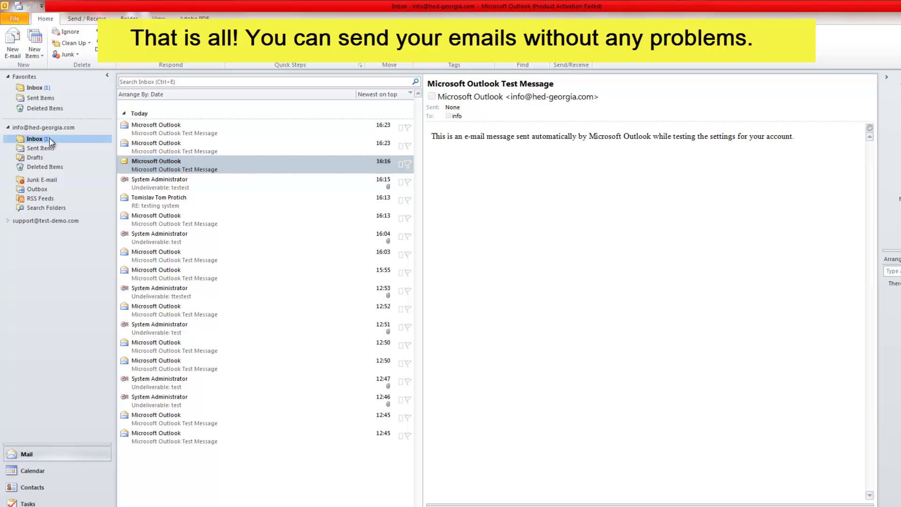
pyautogui.click(167, 125)
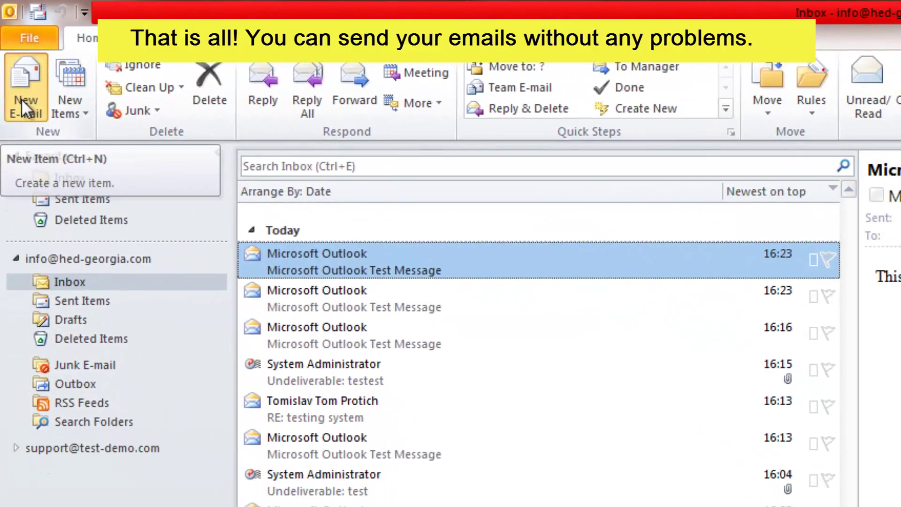
# Step: Compose a new e-mail to the recipient with subject and body 'test message'
pyautogui.click(22, 101)
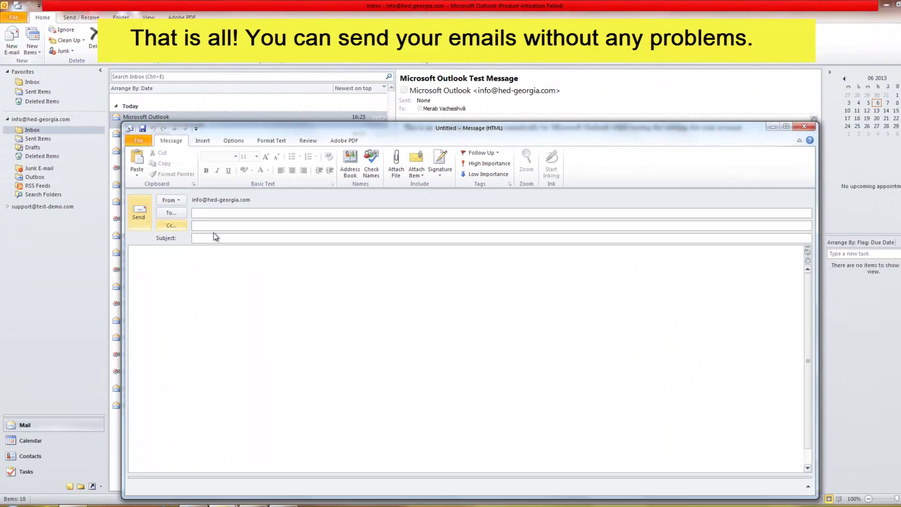
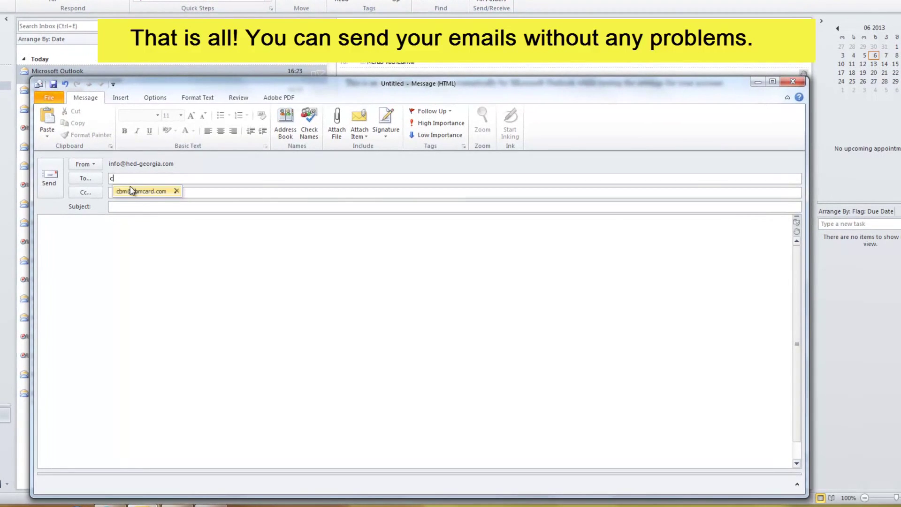
pyautogui.click(129, 193)
pyautogui.write('tes')
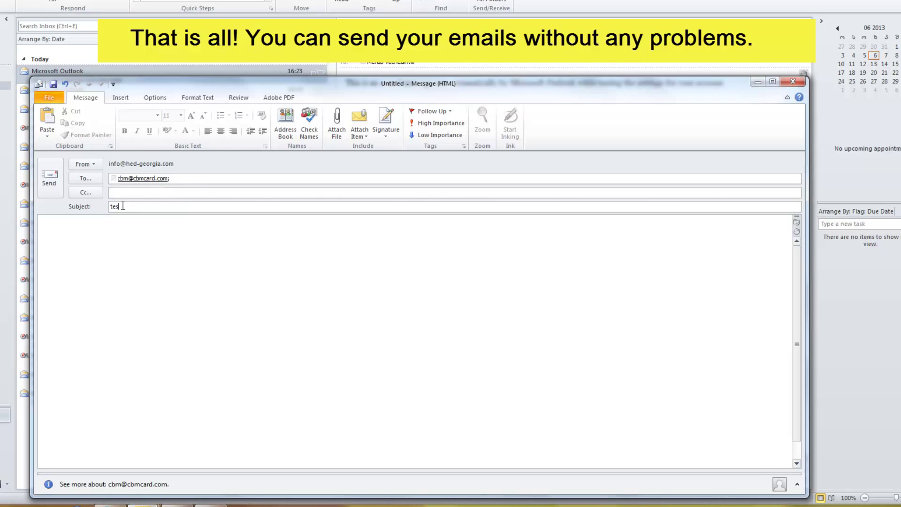
pyautogui.write('t')
pyautogui.write(' messa')
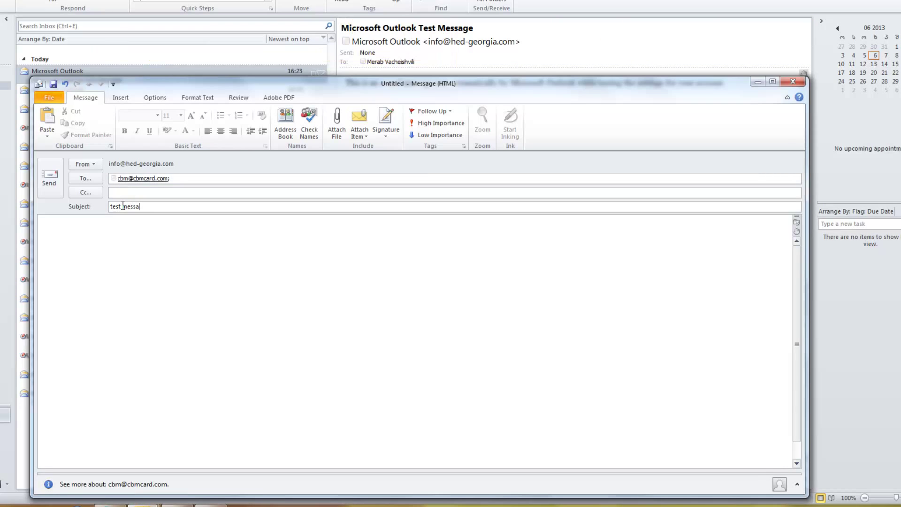
pyautogui.write('ge')
pyautogui.click(124, 245)
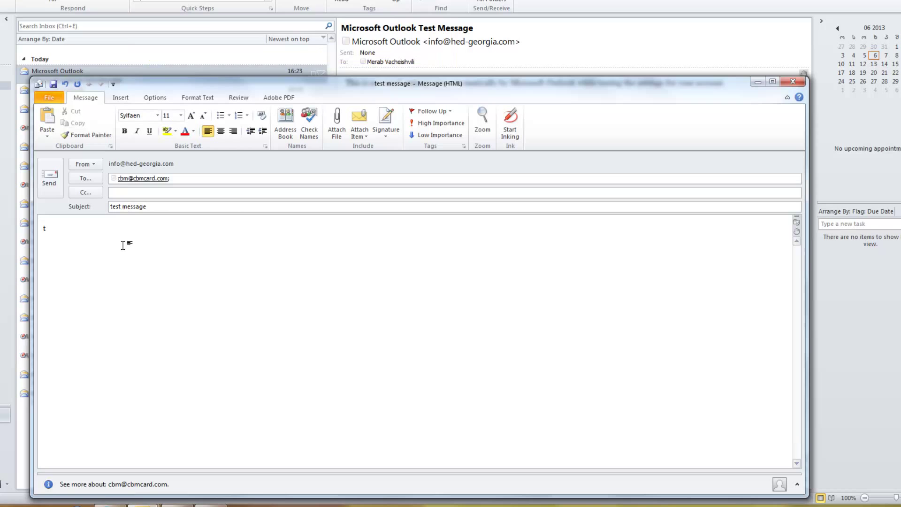
pyautogui.write('test mes')
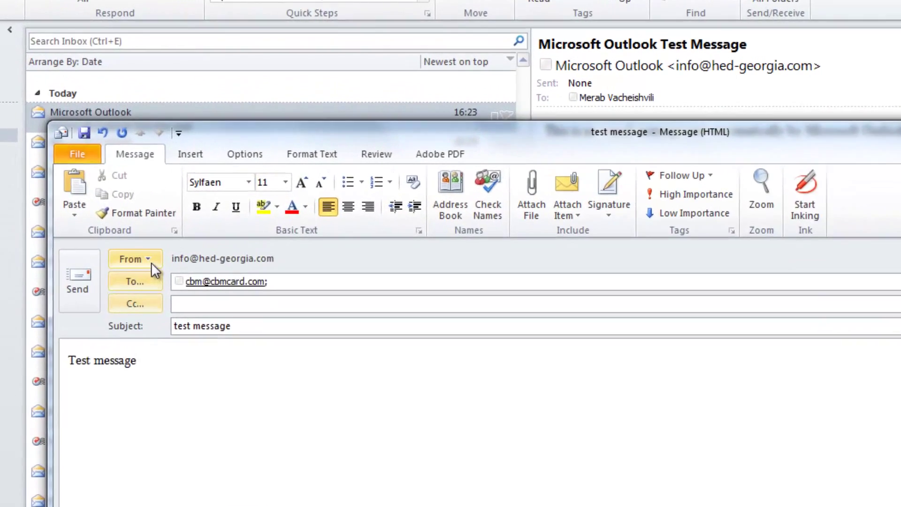
# Step: Send the message from the new support account
pyautogui.click(105, 201)
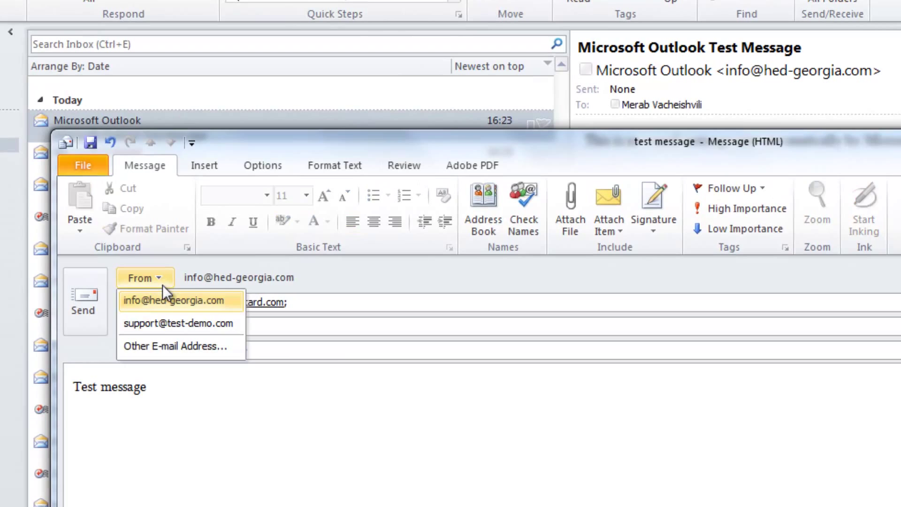
pyautogui.click(169, 323)
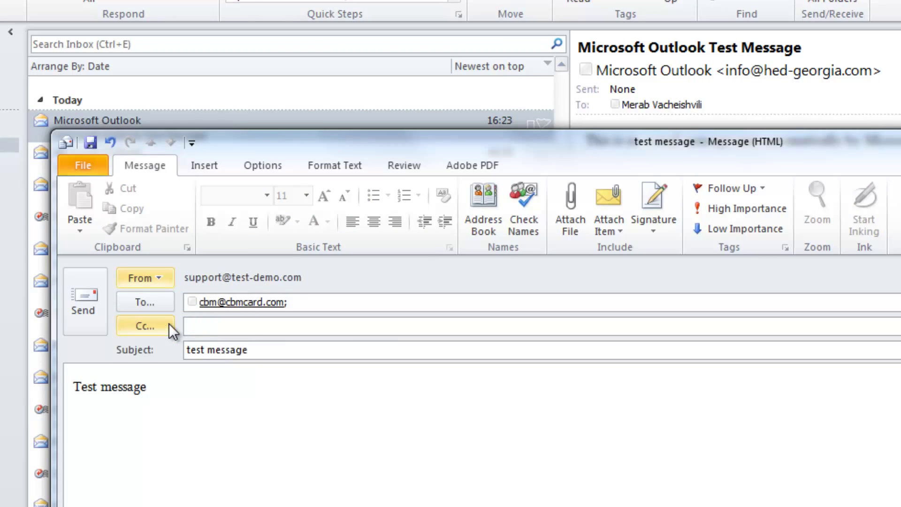
pyautogui.click(81, 307)
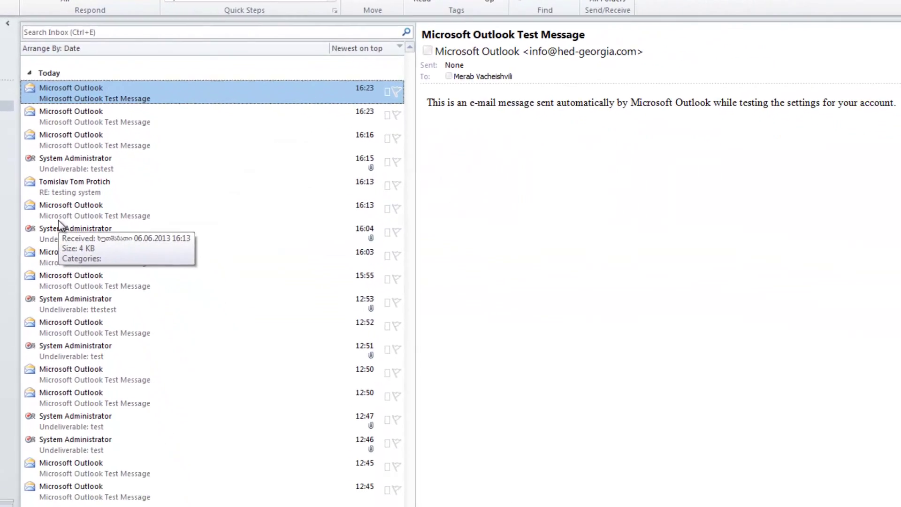